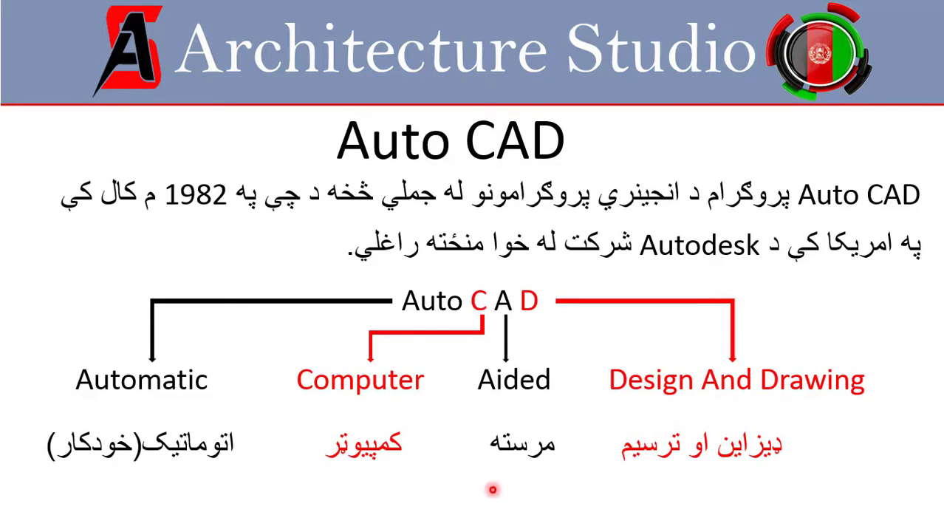
Advance the presentation to the 2D and 3D dimensions slide
key("Right")
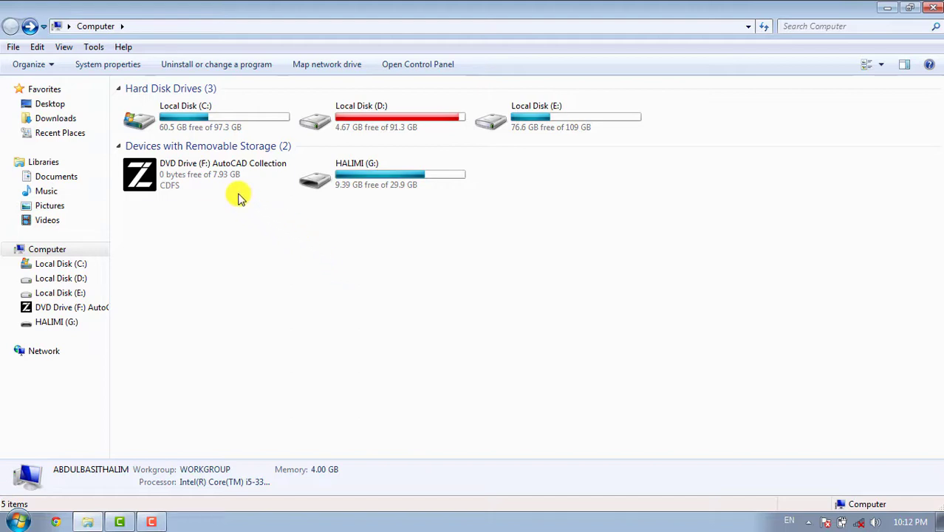
Look inside the AutoCAD folder on DVD drive F:, then return to the drive list
double_click(176, 172)
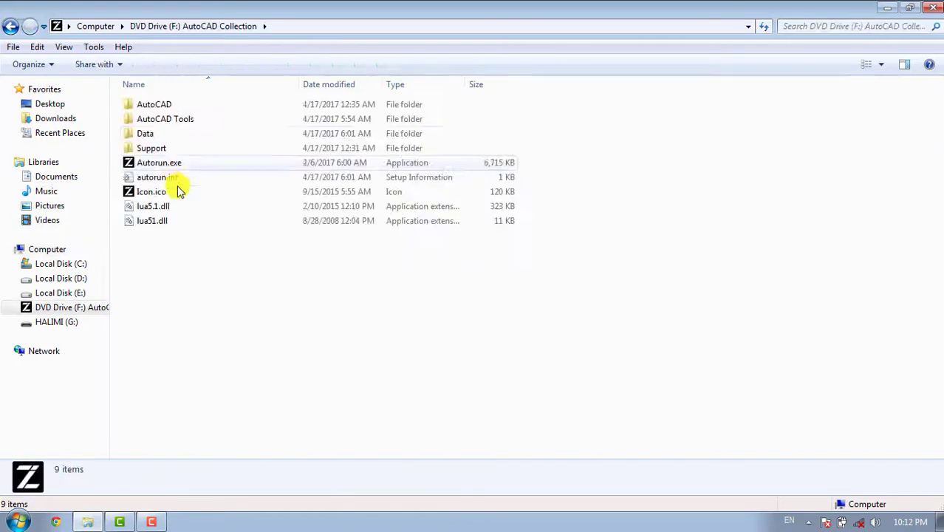
double_click(193, 106)
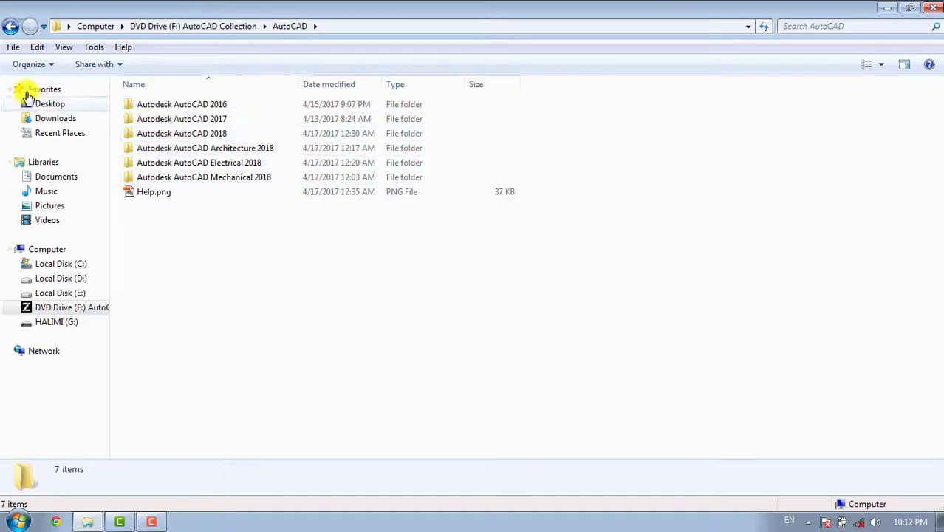
left_click(12, 29)
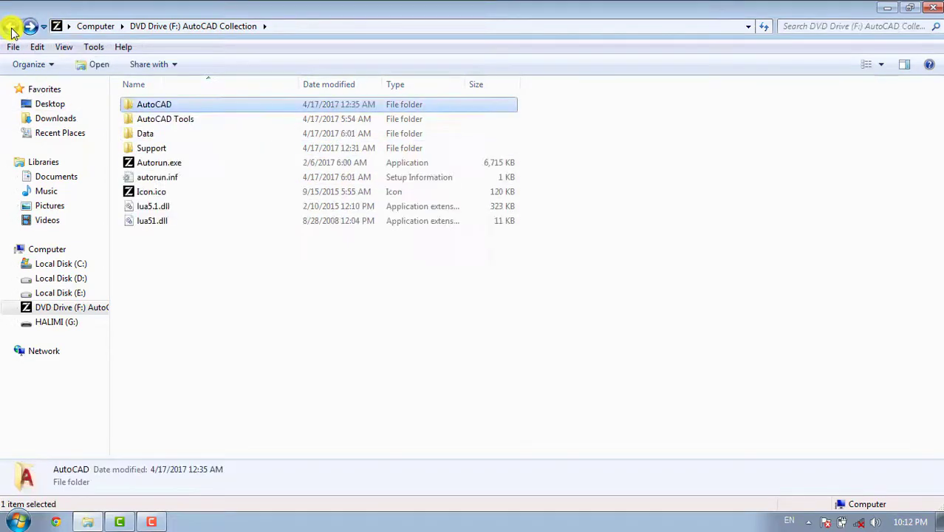
left_click(11, 28)
Run Setup.exe from G:\Auto CAD\AutoCAD\Autodesk AutoCAD 2016
double_click(363, 181)
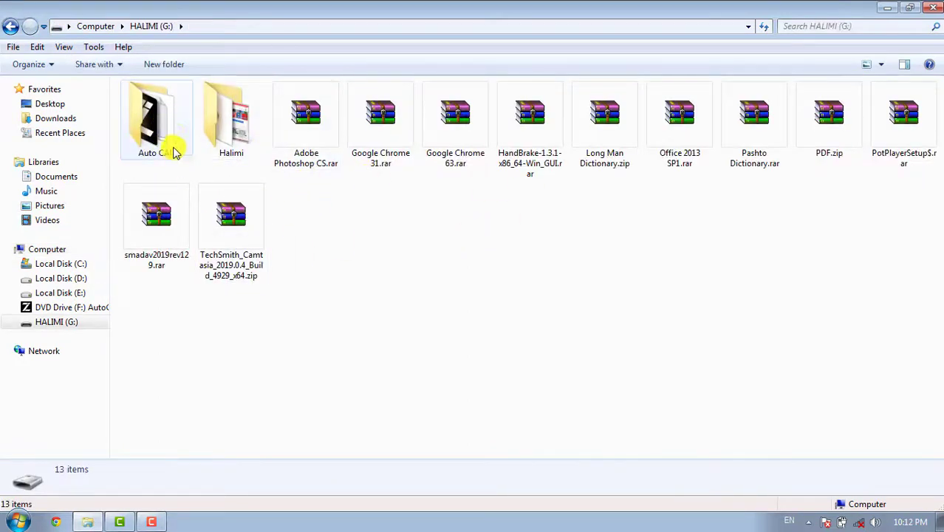
double_click(174, 139)
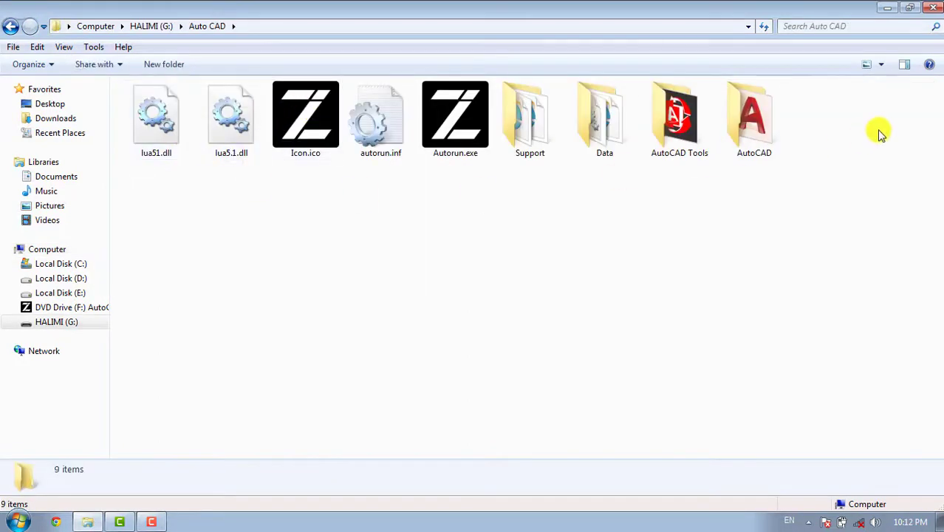
double_click(767, 132)
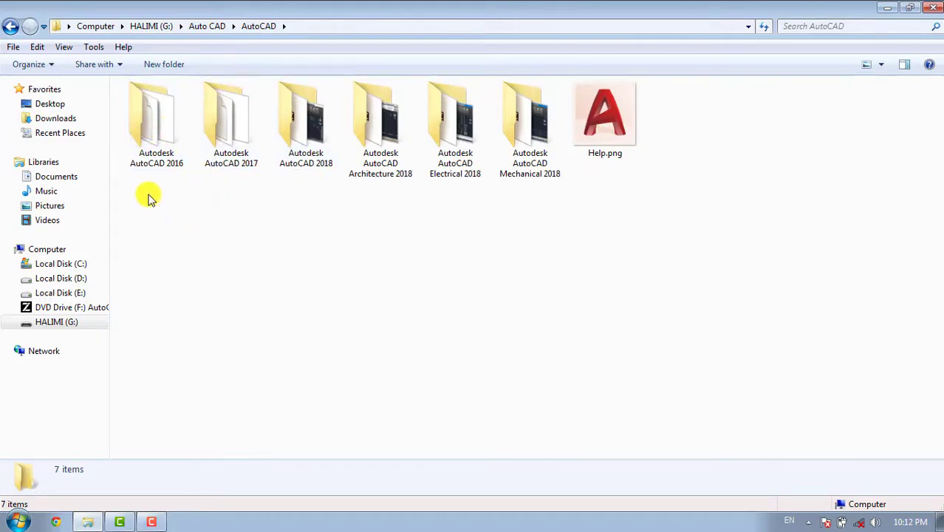
double_click(158, 142)
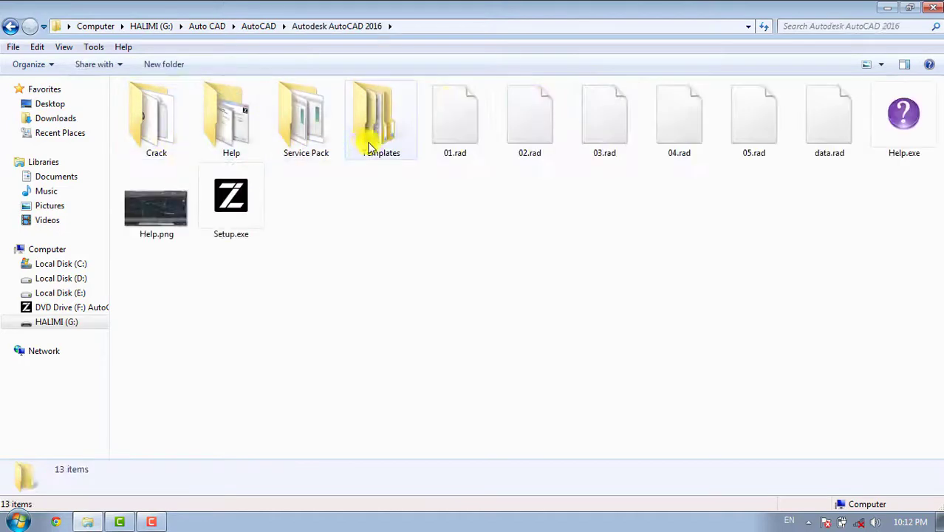
left_click(232, 197)
double_click(232, 196)
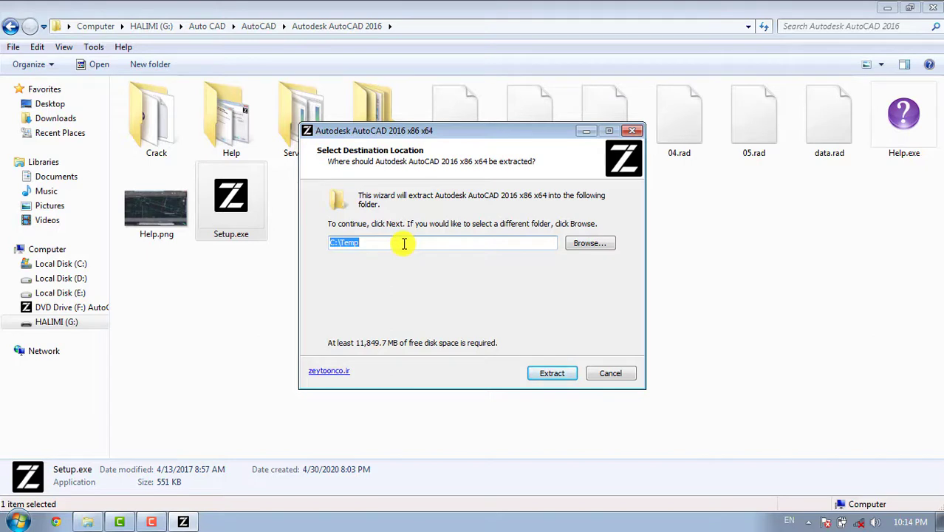
Extract the setup to C:\Temp, choose Install on this computer, and accept the licence
left_click(550, 373)
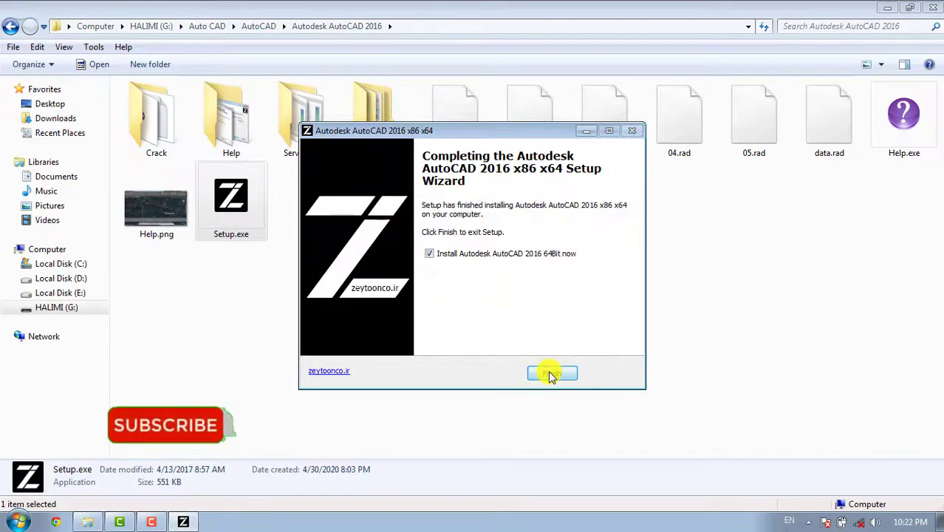
left_click(550, 374)
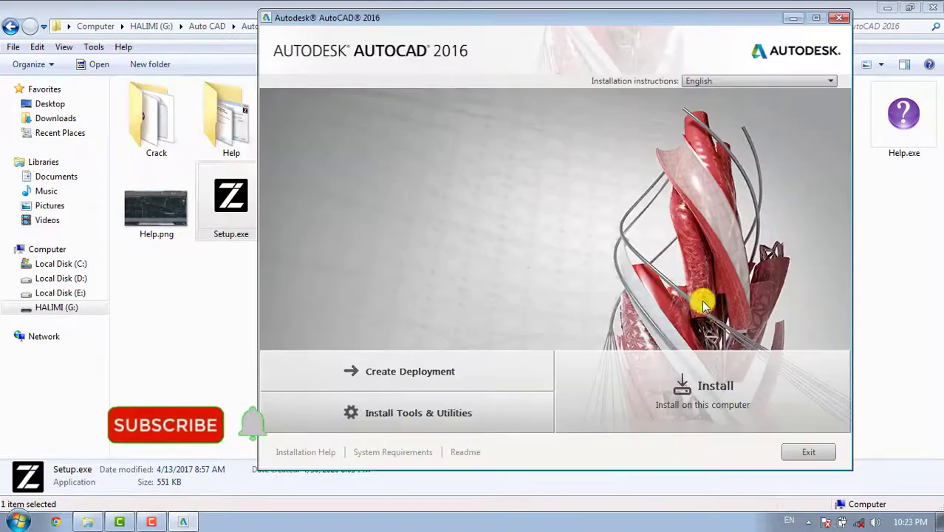
left_click(710, 392)
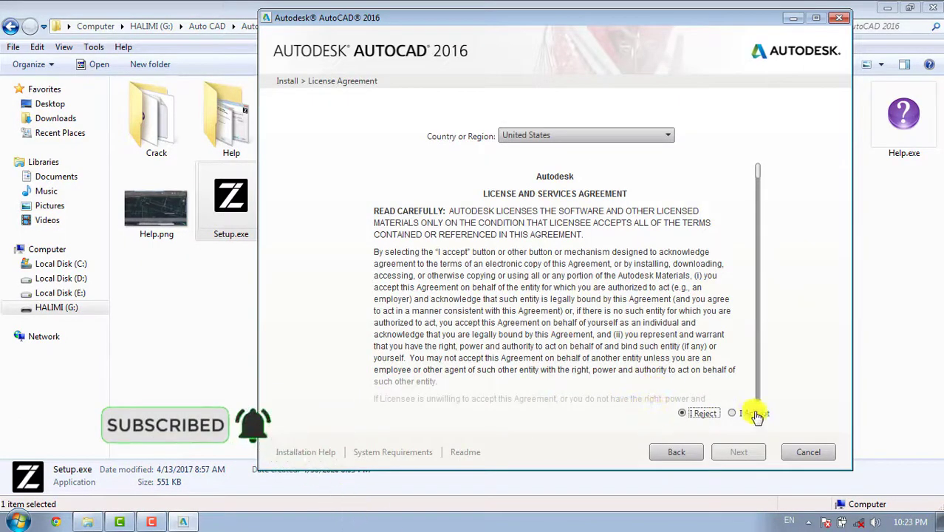
left_click(734, 413)
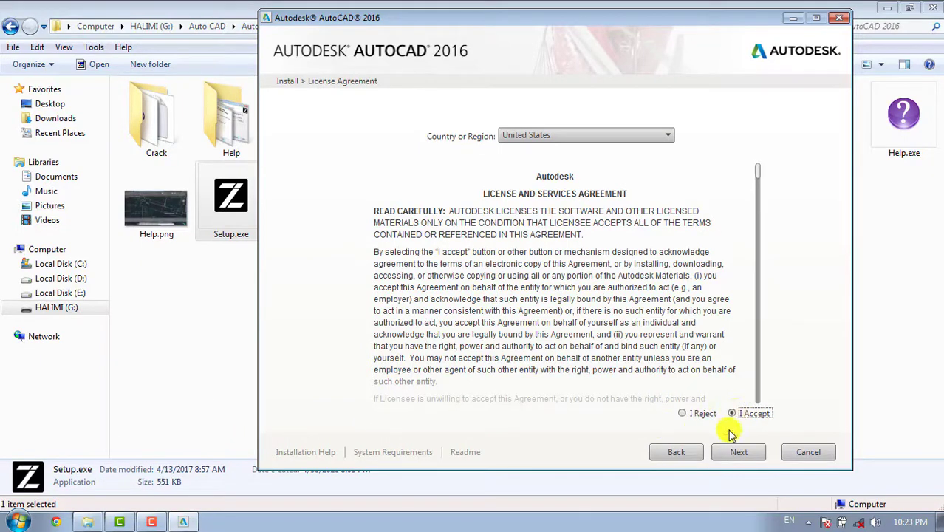
left_click(739, 449)
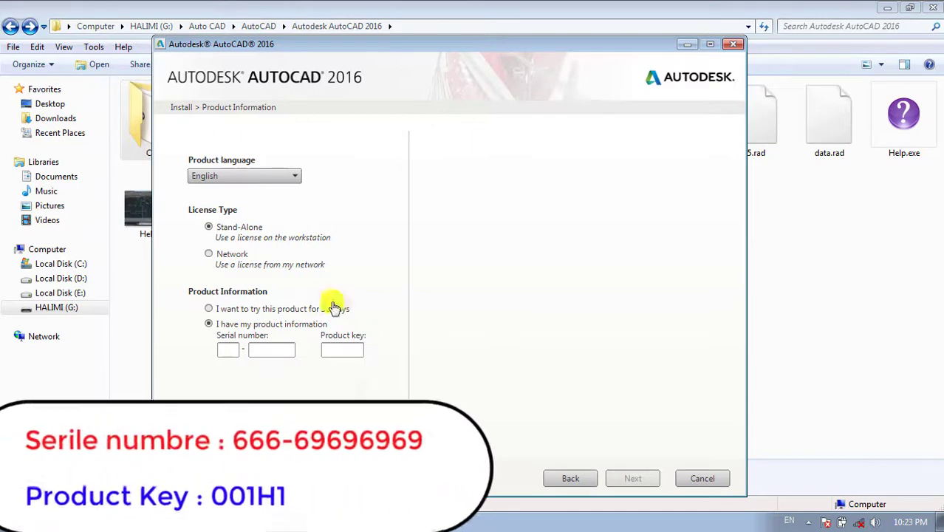
Open Crack\Serial.txt in Notepad beside the installer to read the serial details
left_click_drag(333, 59, 402, 59)
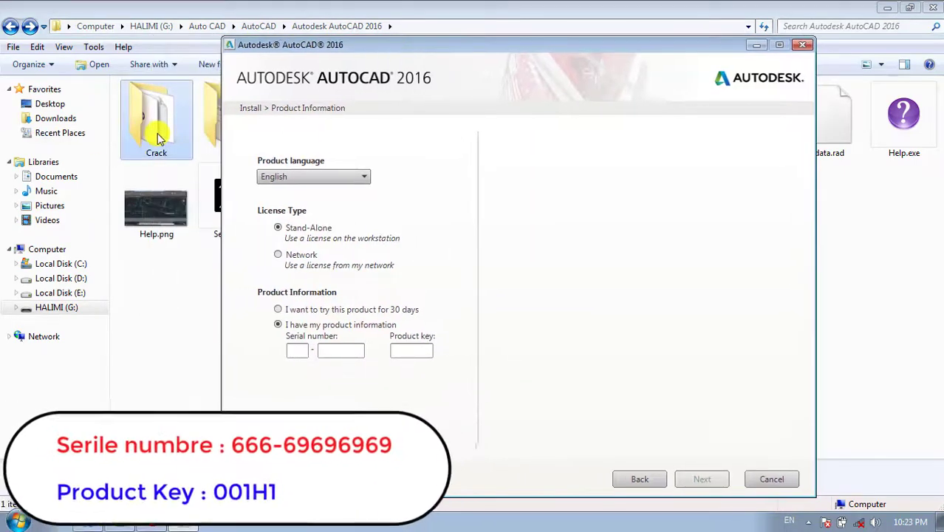
double_click(154, 133)
double_click(161, 133)
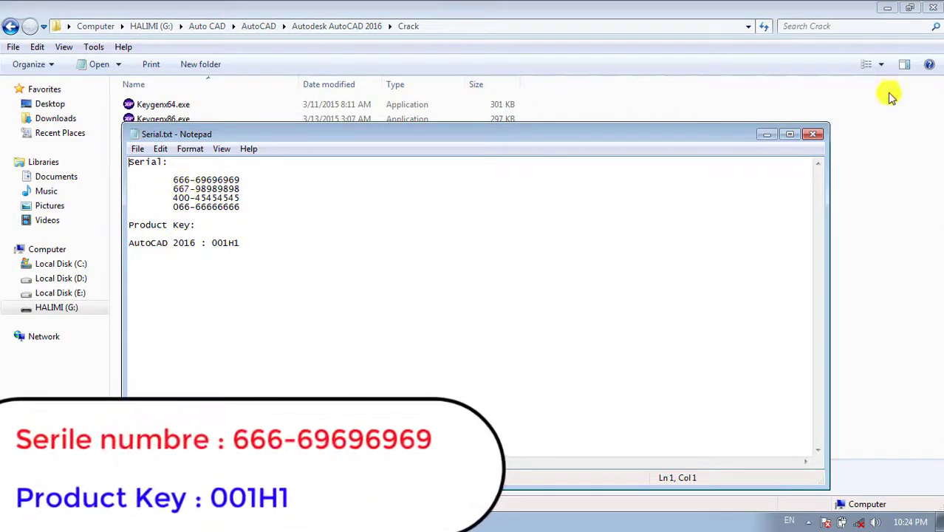
left_click_drag(173, 180, 186, 180)
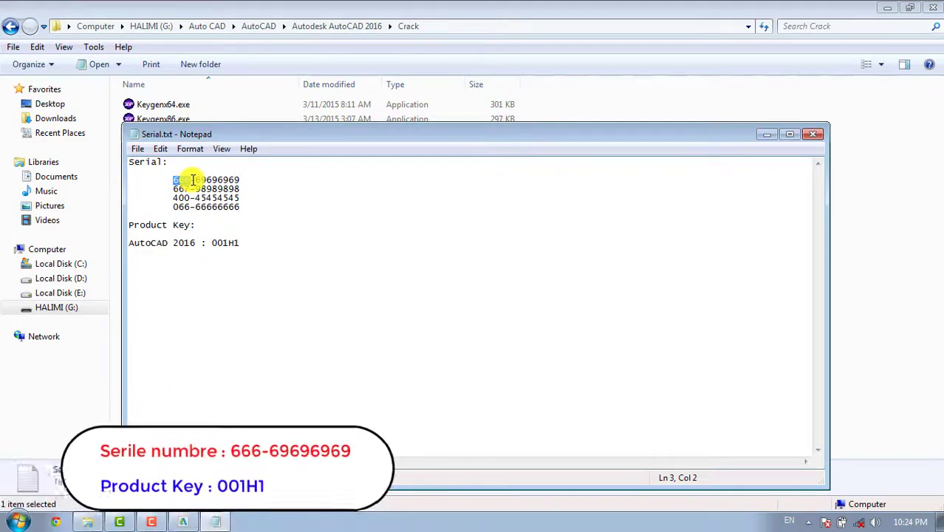
left_click_drag(296, 135, 943, 135)
Enter both parts of the serial number from Serial.txt into the installer
left_click(182, 521)
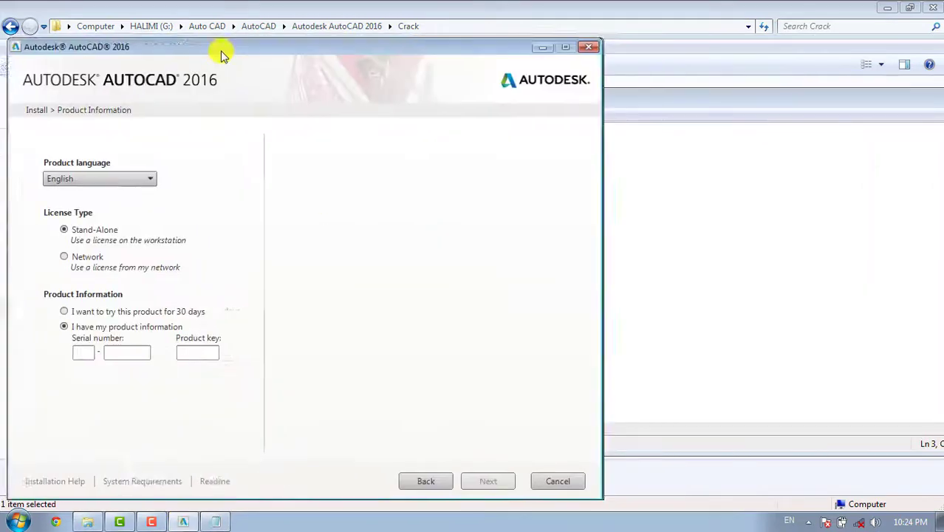
key("ctrl+v")
left_click_drag(453, 44, 521, 167)
left_click_drag(456, 145, 502, 145)
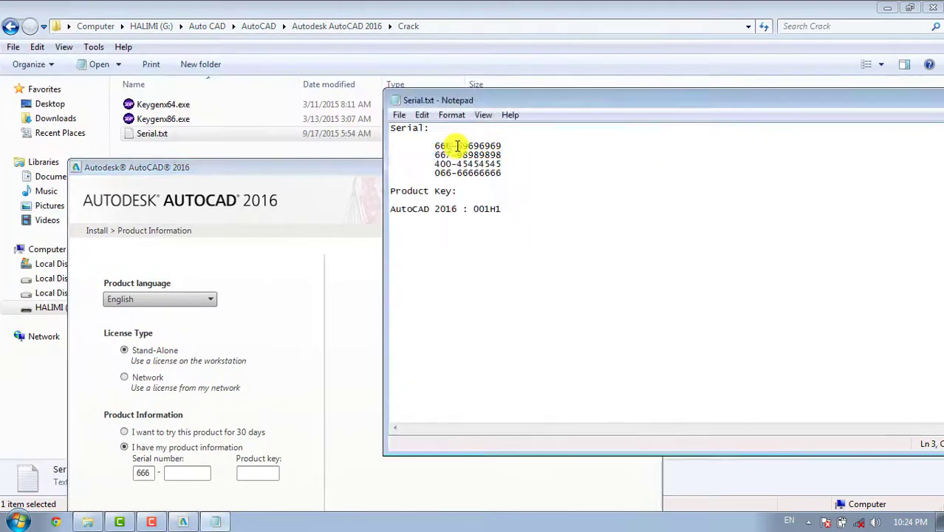
left_click(184, 474)
key("ctrl+v")
left_click_drag(539, 185, 400, 133)
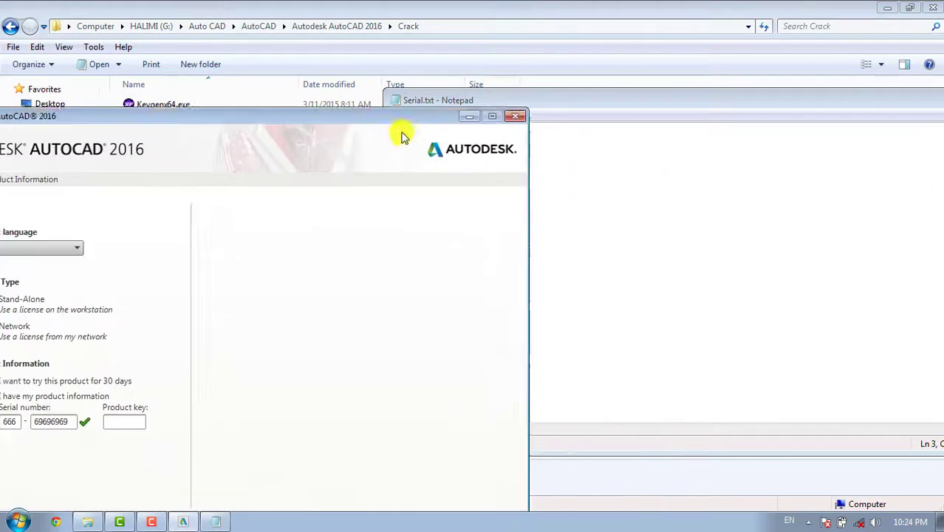
Copy the product key into the installer and continue to Configure Installation
left_click_drag(473, 209, 499, 210)
key("ctrl+c")
left_click_drag(331, 109, 701, 100)
key("ctrl+v")
left_click_drag(524, 70, 458, 29)
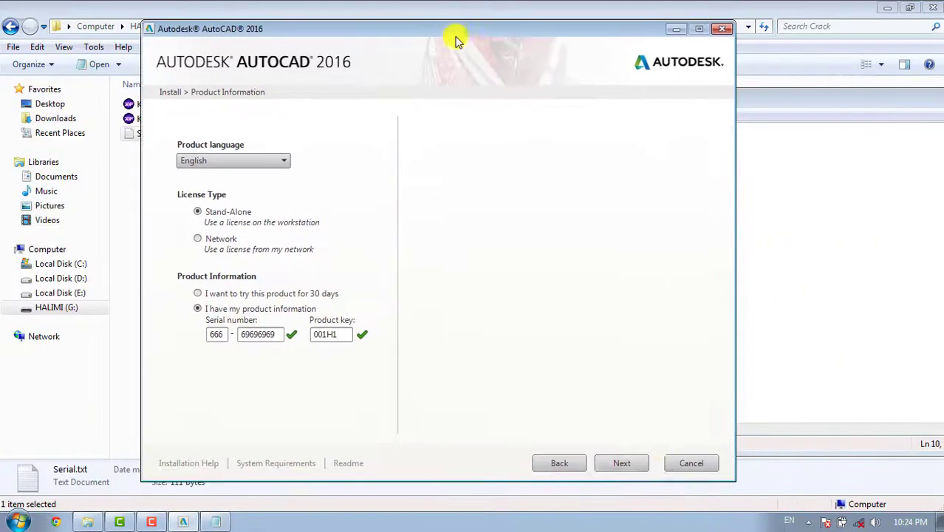
left_click(615, 463)
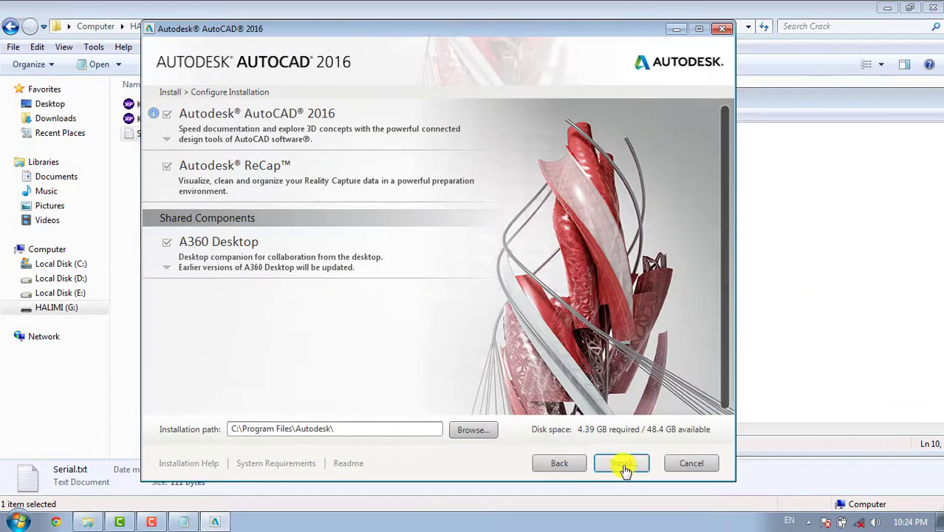
Install AutoCAD 2016, ReCap and A360 Desktop, then finish the installer
left_click(623, 464)
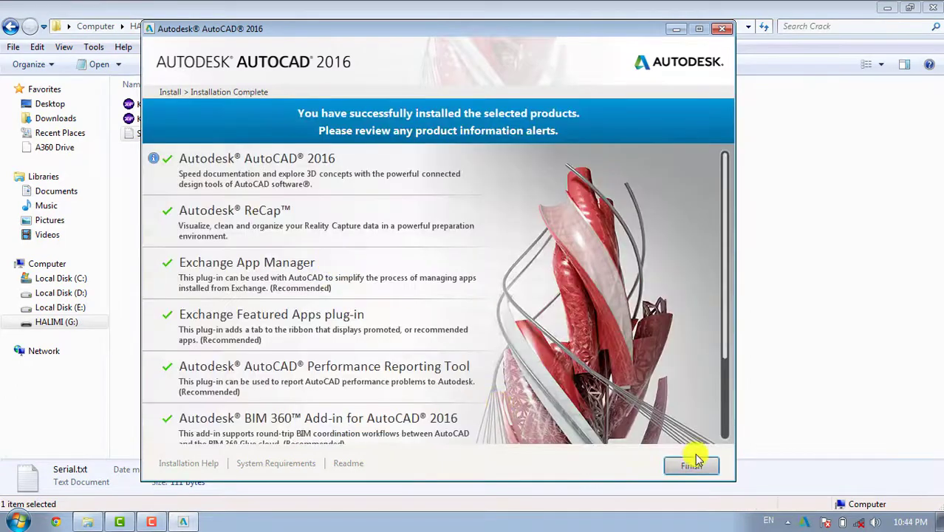
left_click(691, 464)
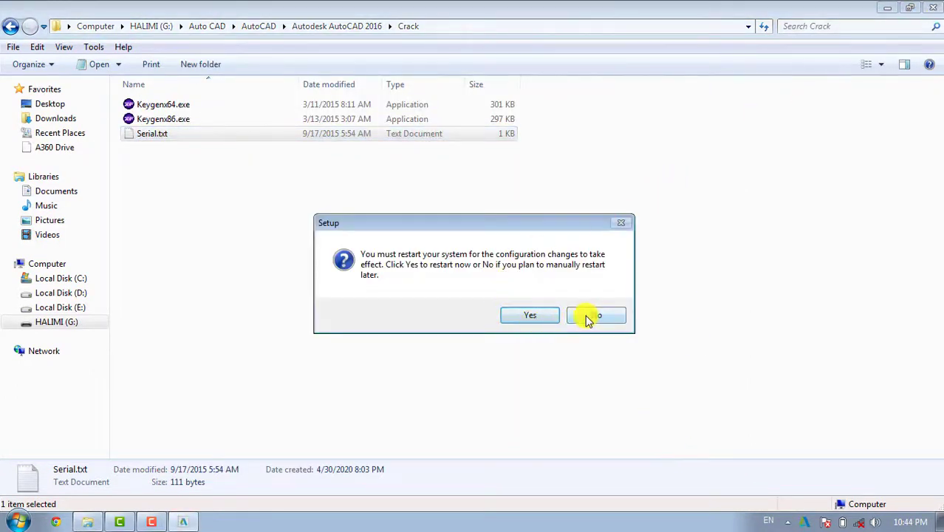
Decline the restart, refresh the desktop, and launch AutoCAD 2016 from its shortcut
left_click(591, 317)
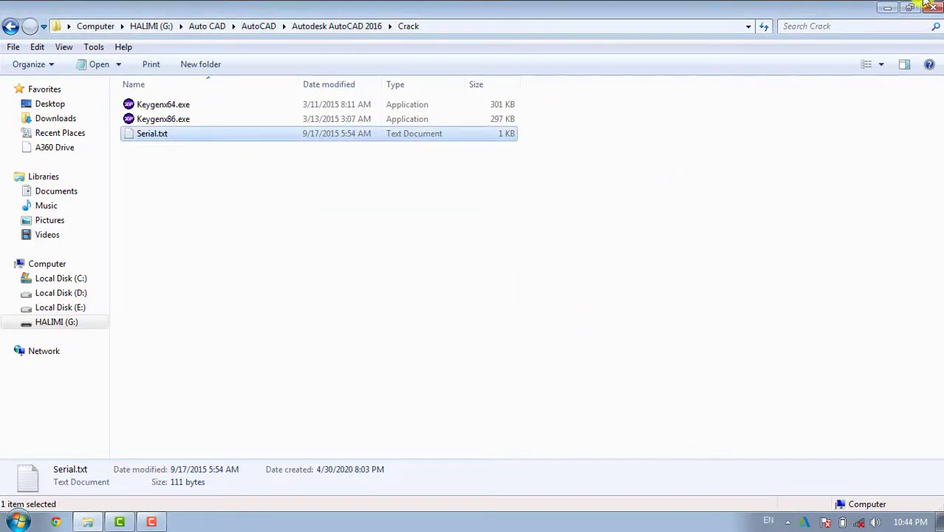
left_click(888, 7)
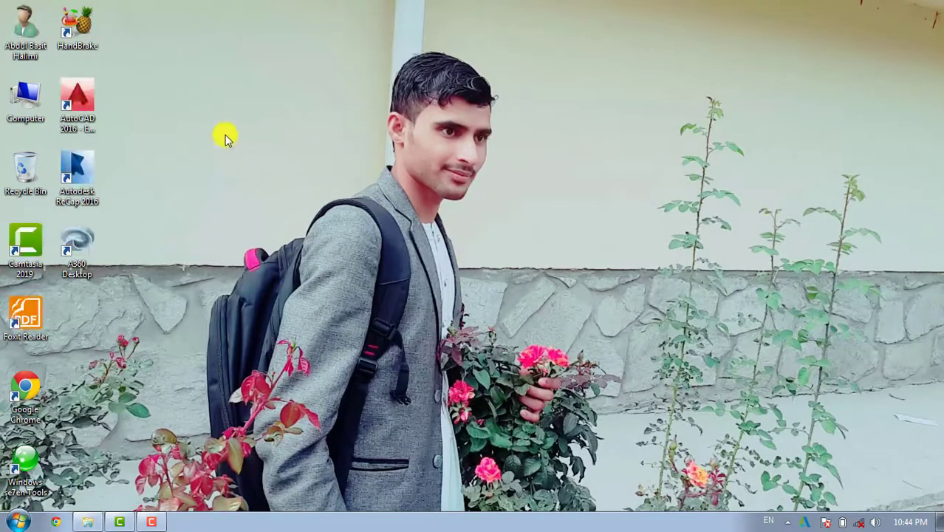
right_click(183, 130)
left_click(232, 184)
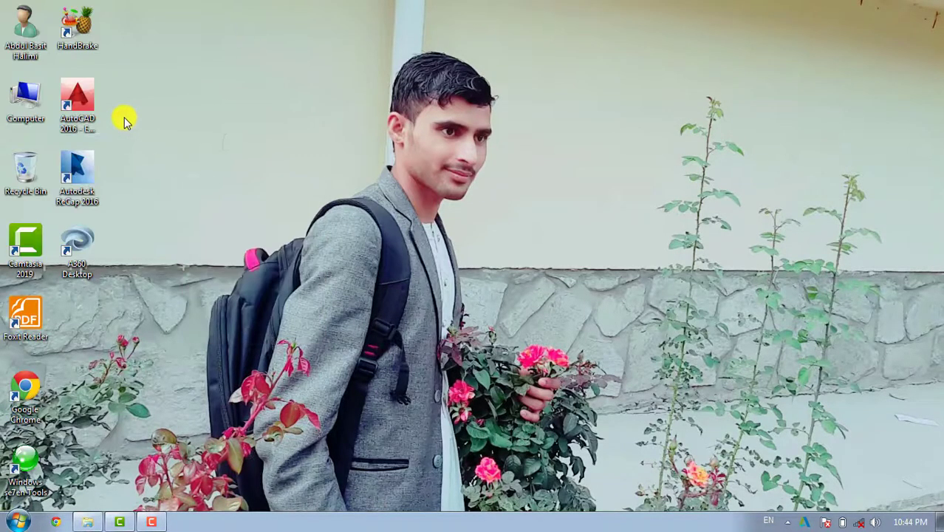
left_click(86, 103)
double_click(86, 103)
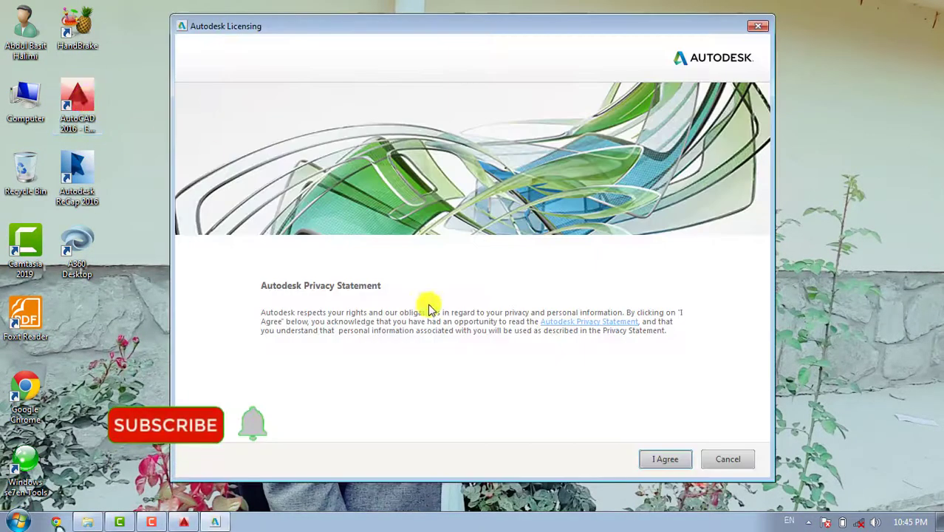
Accept the privacy statement and copy the offline activation request code
left_click(665, 456)
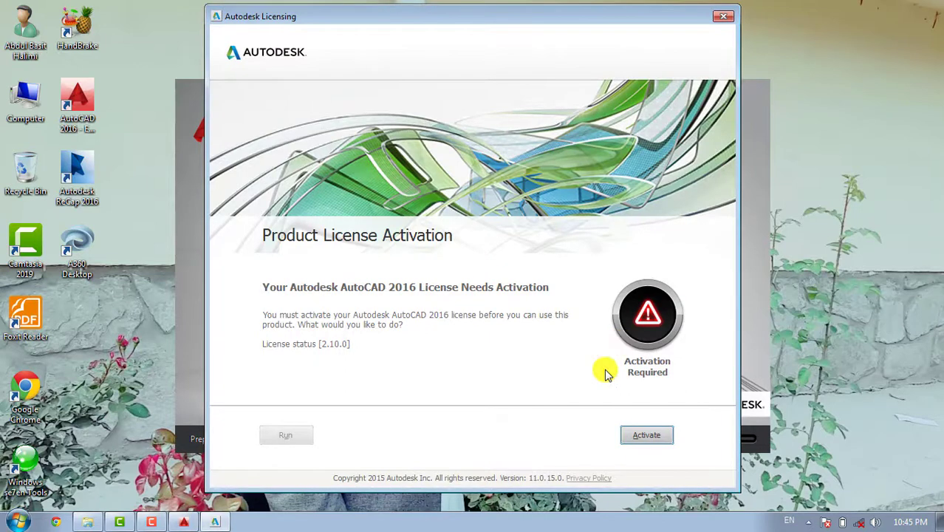
left_click(640, 436)
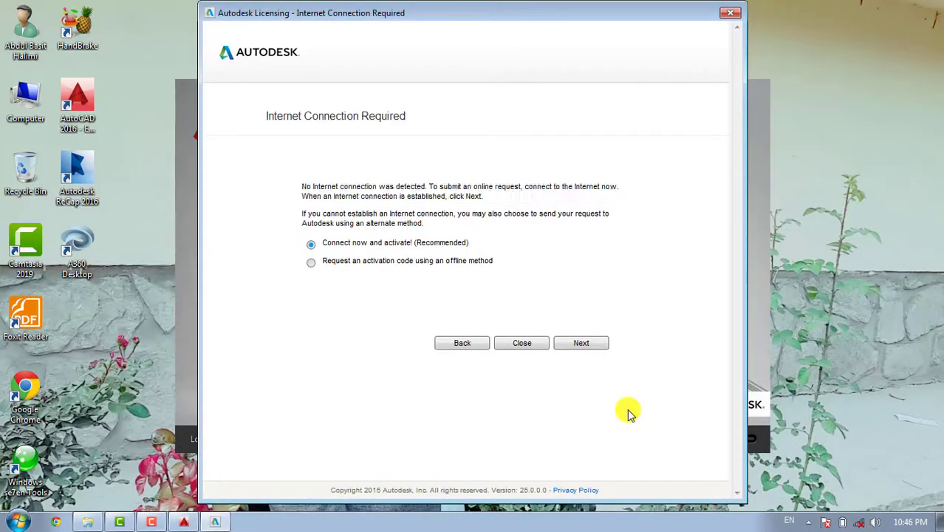
left_click(310, 263)
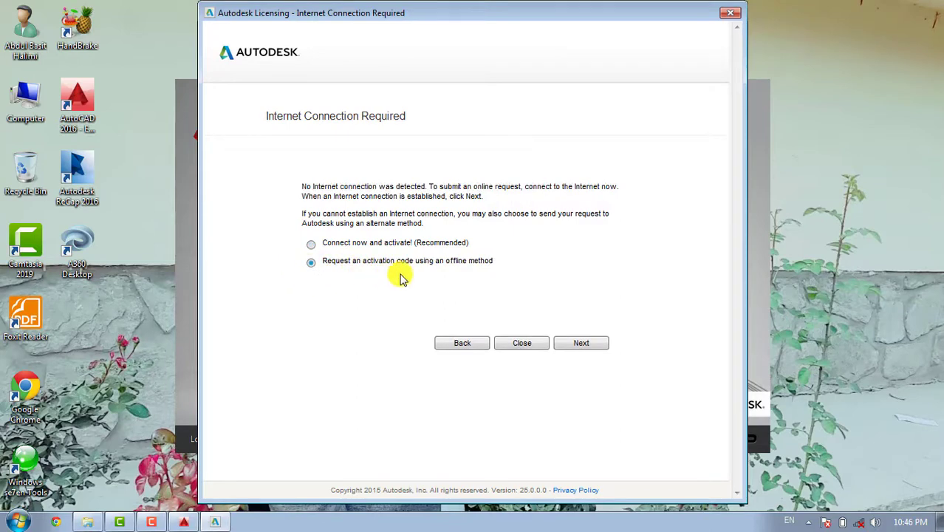
left_click(592, 351)
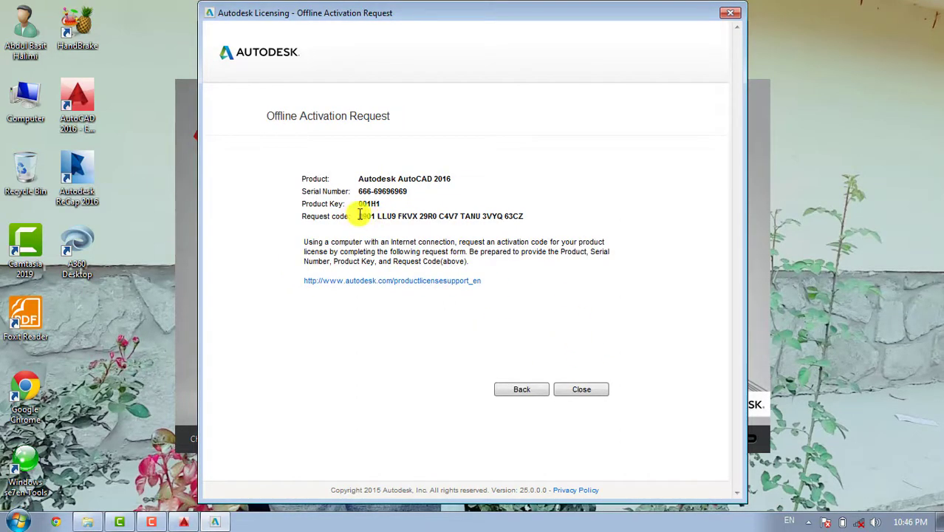
left_click_drag(360, 215, 524, 217)
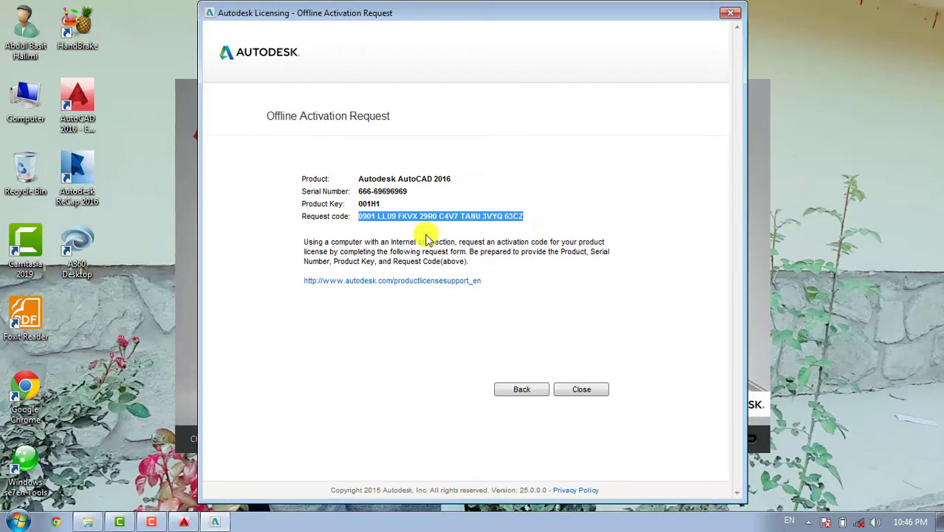
left_click(88, 522)
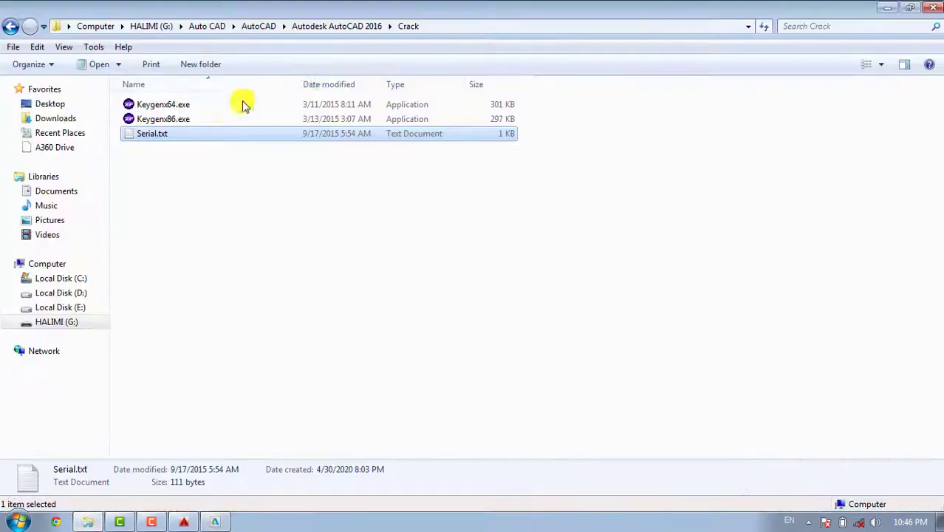
Launch Keygenx64.exe, paste the request code, and patch successfully
left_click(283, 215)
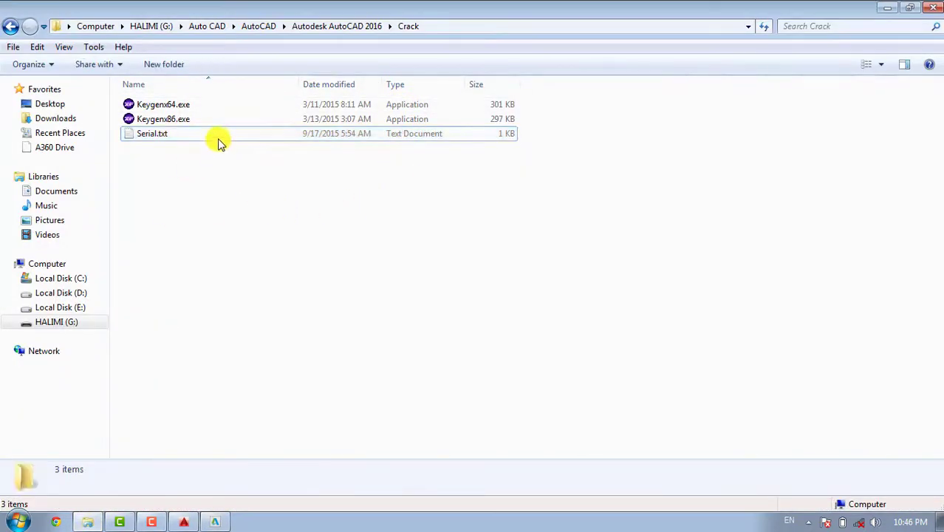
left_click(210, 111)
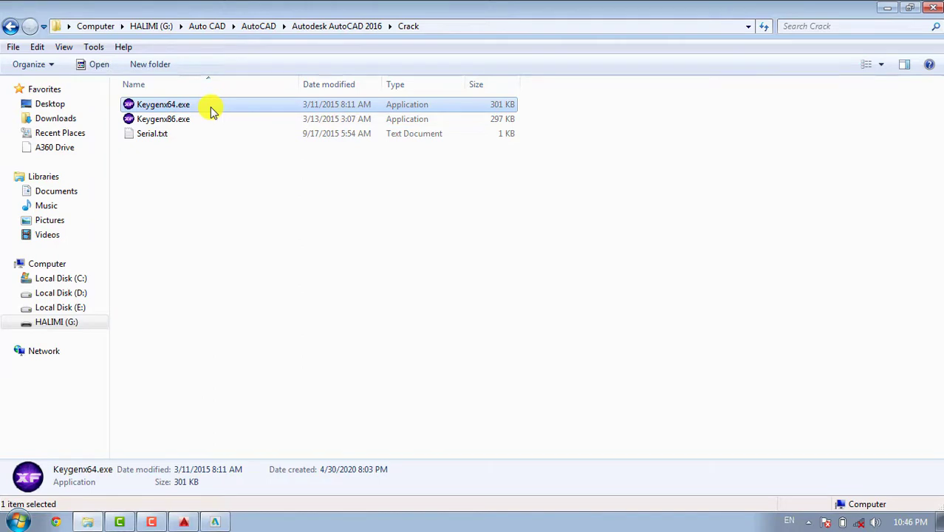
double_click(210, 109)
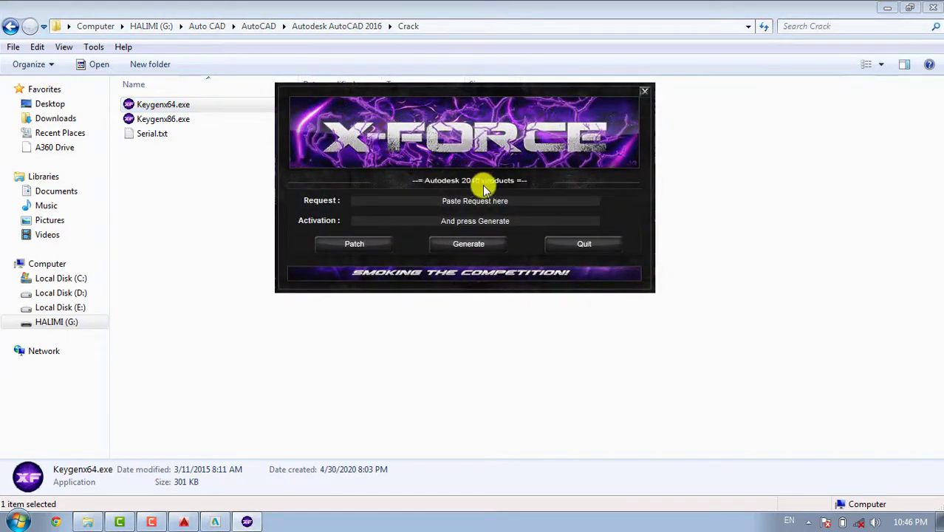
left_click_drag(527, 204, 421, 201)
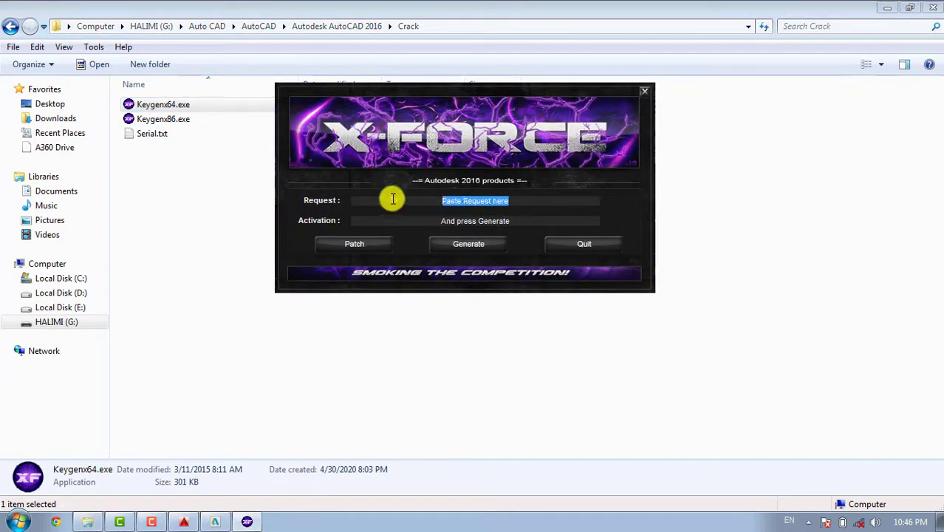
key("ctrl+v")
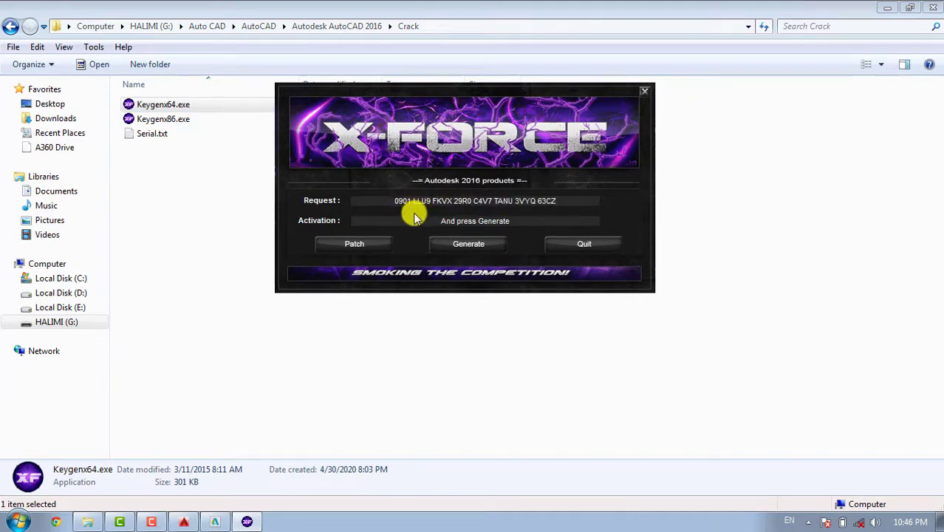
left_click(349, 238)
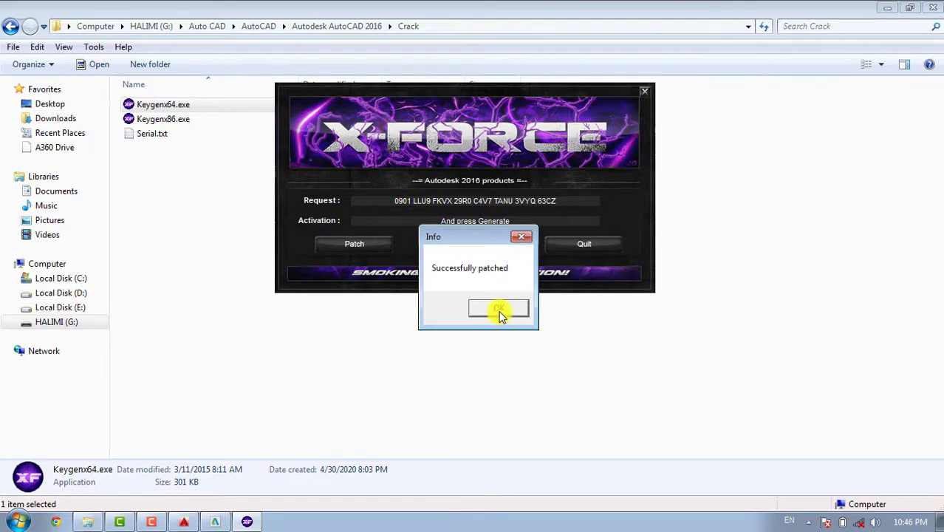
left_click(499, 313)
Generate the activation code and copy it from the Activation field
left_click(476, 249)
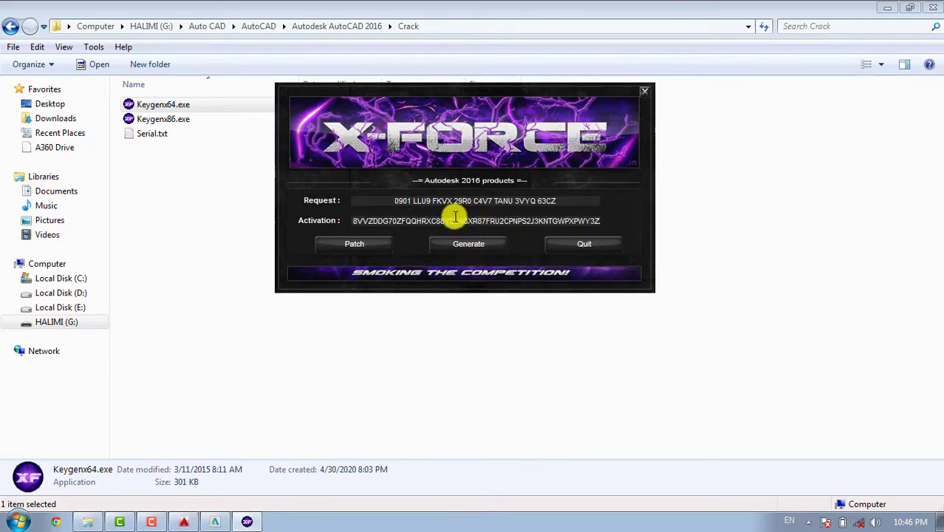
right_click(455, 220)
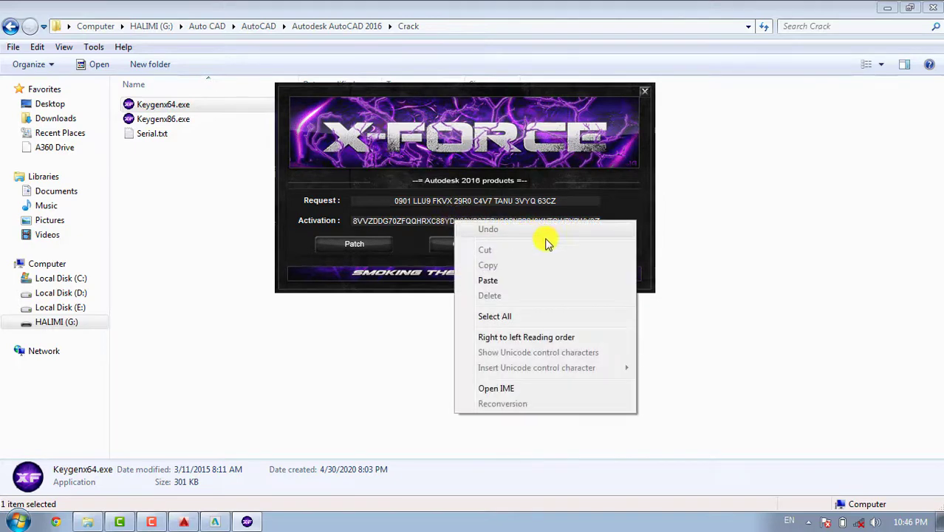
left_click(514, 316)
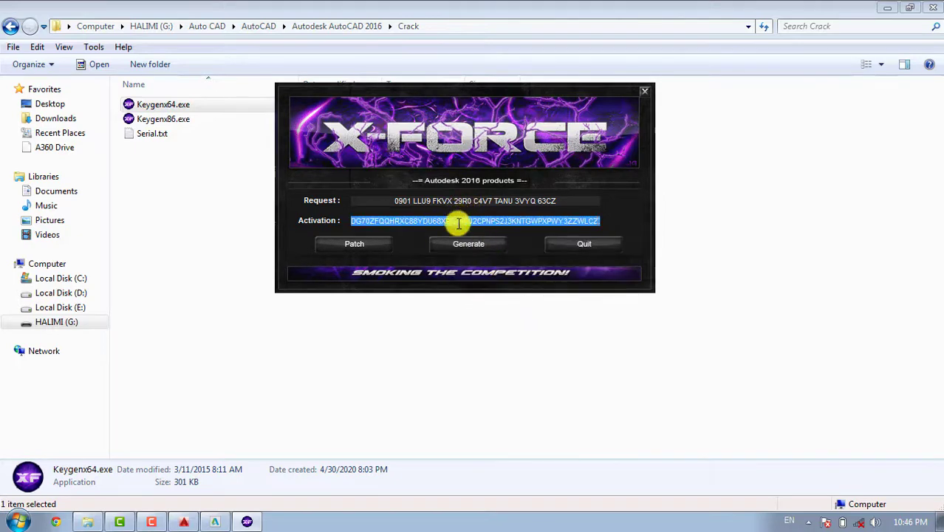
right_click(458, 222)
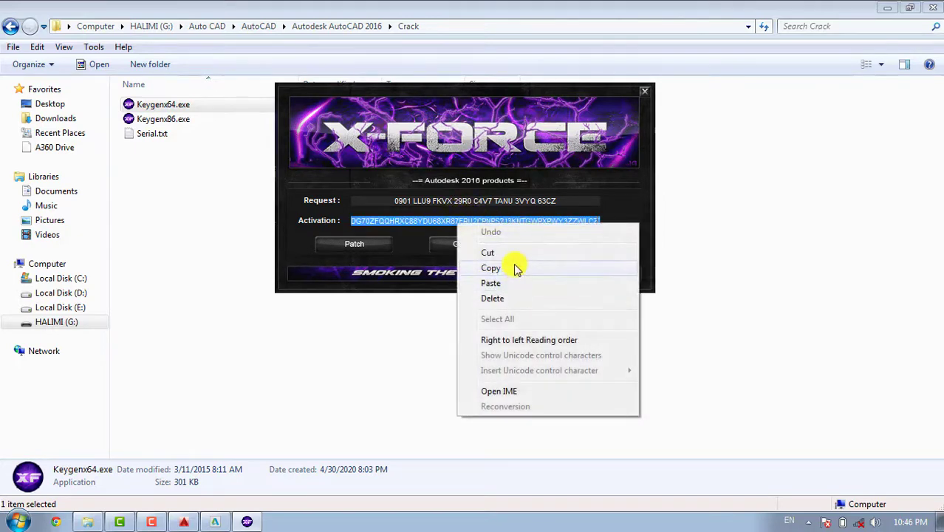
left_click(514, 267)
left_click(223, 523)
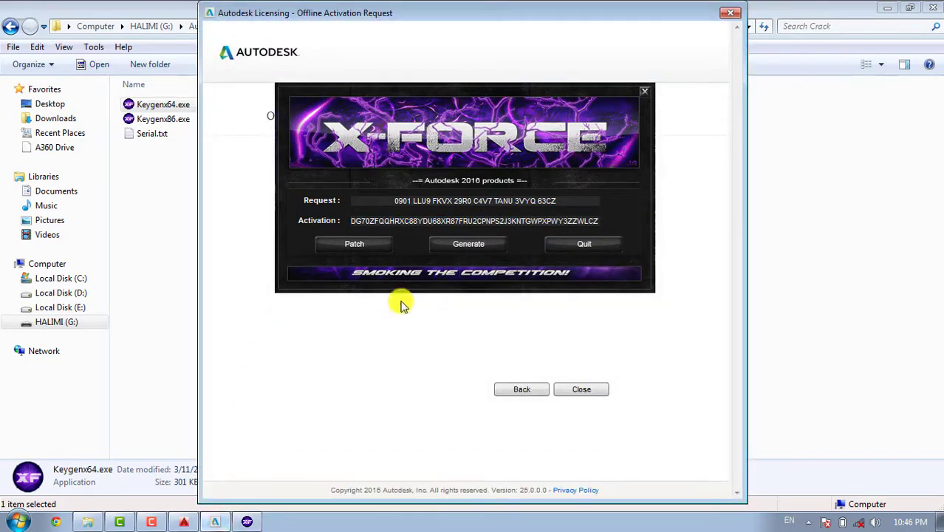
Close the keygen and submit the pasted code under 'I have an activation code from Autodesk'
left_click(645, 91)
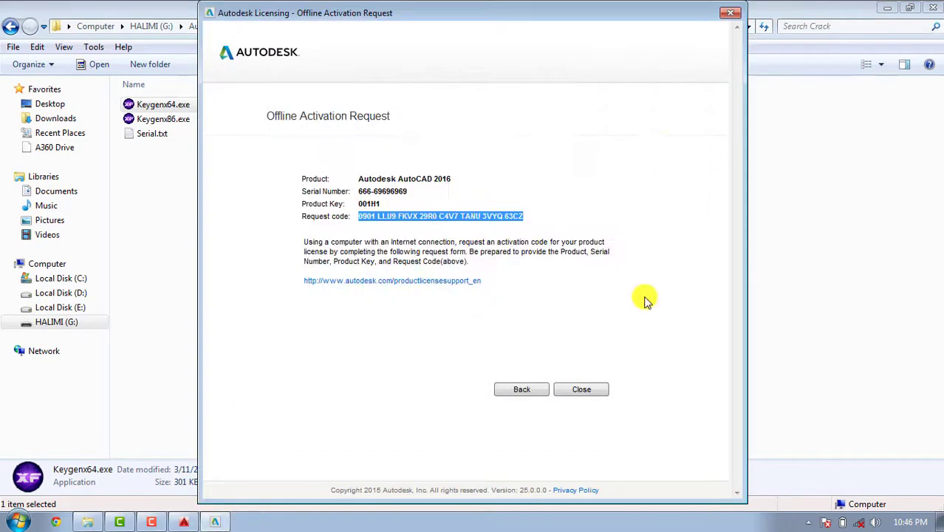
left_click(528, 397)
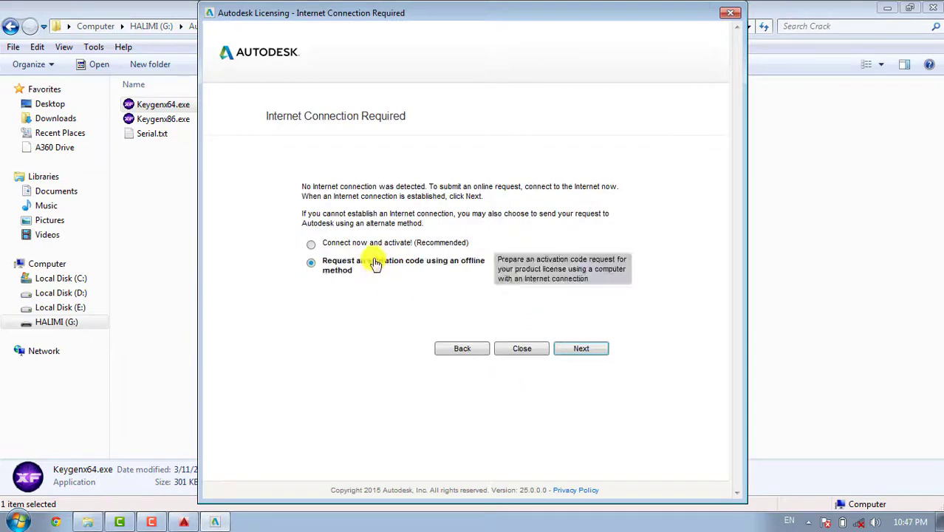
left_click(464, 341)
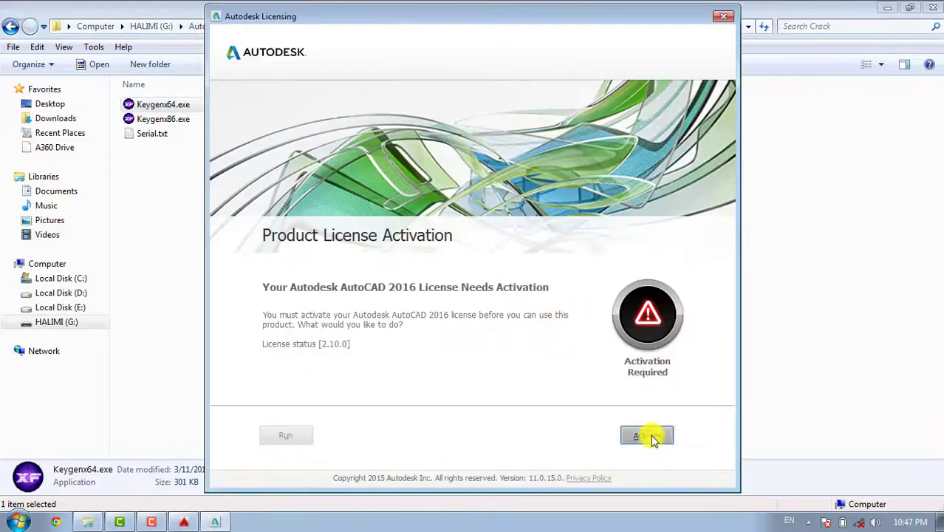
left_click(653, 436)
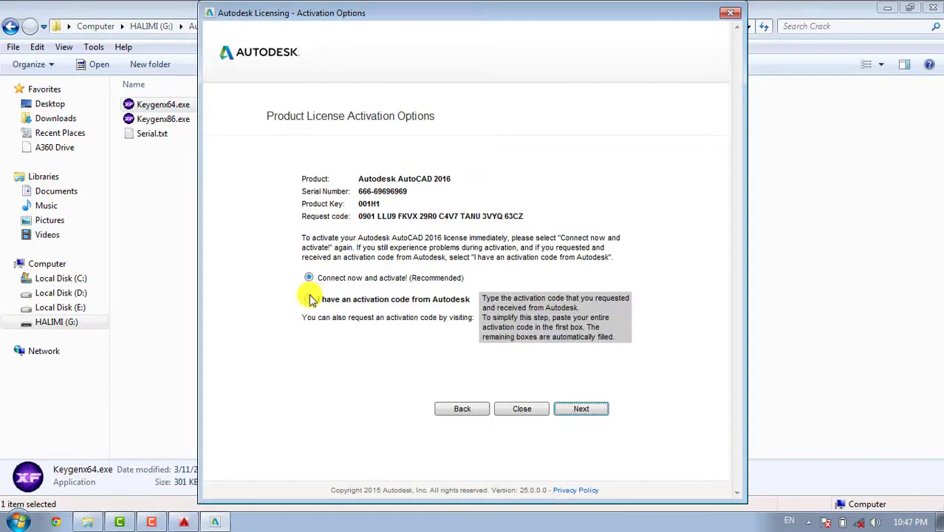
left_click(309, 299)
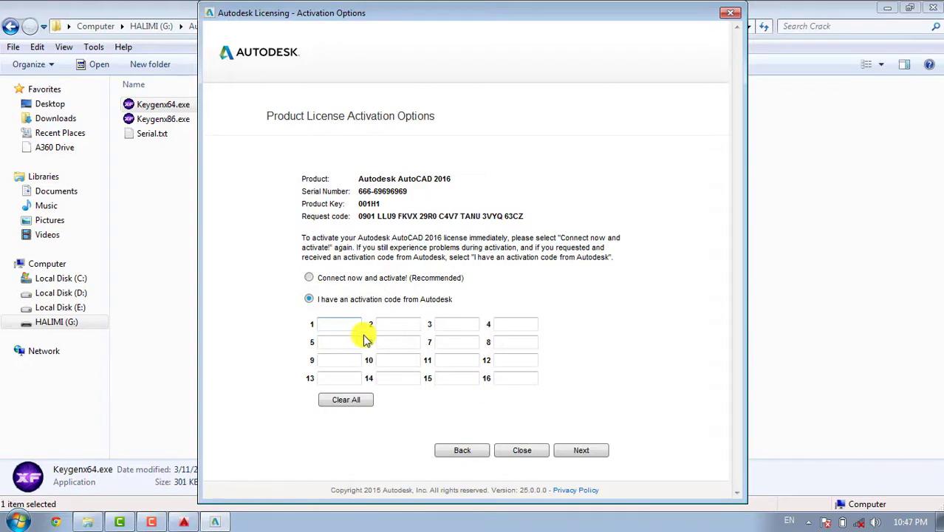
key("ctrl+v")
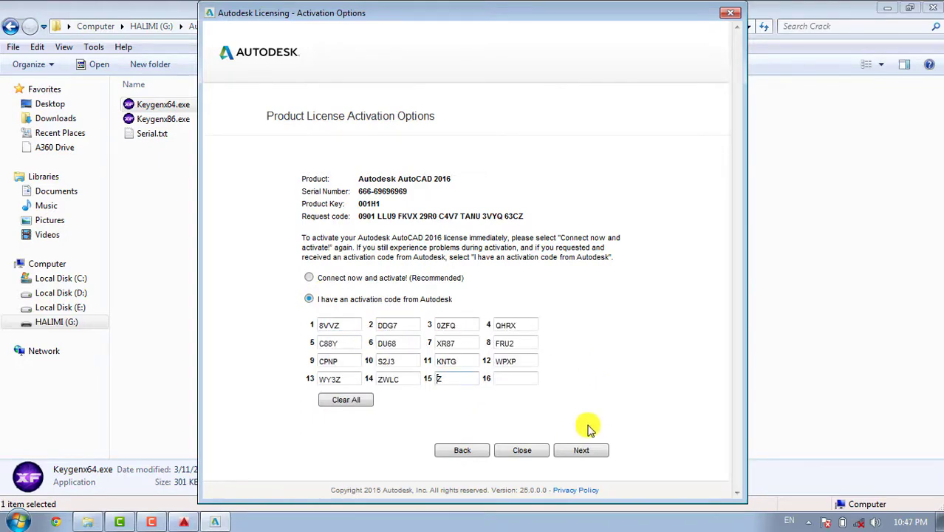
left_click(579, 452)
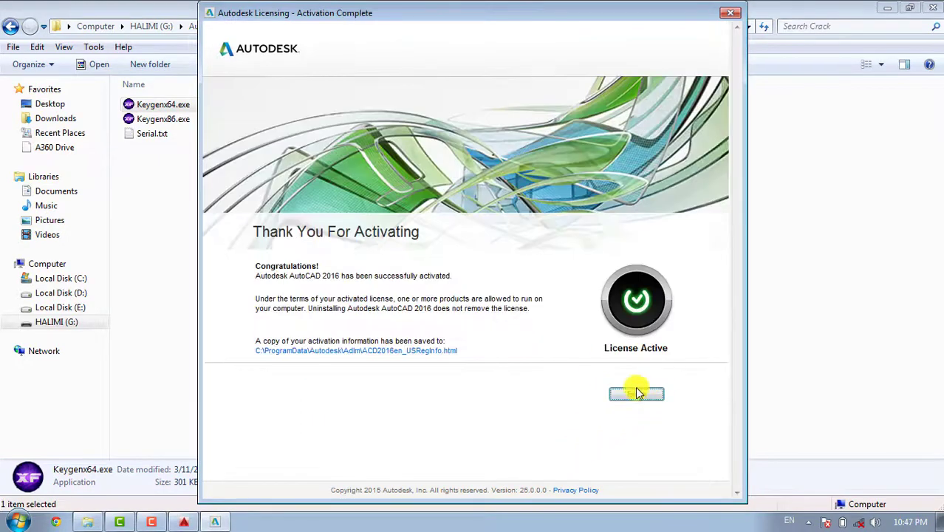
Start a new blank drawing and draw a four-point letter N with the LINE command
left_click(635, 395)
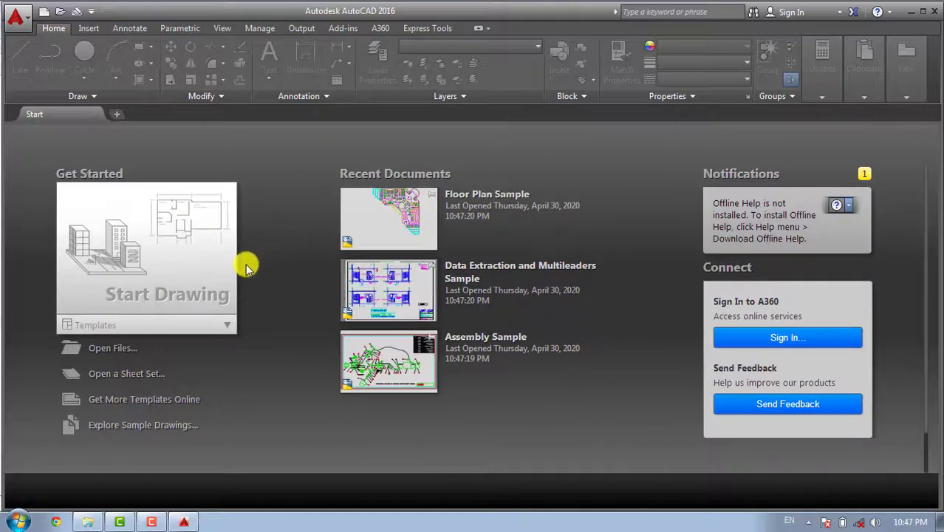
left_click(178, 266)
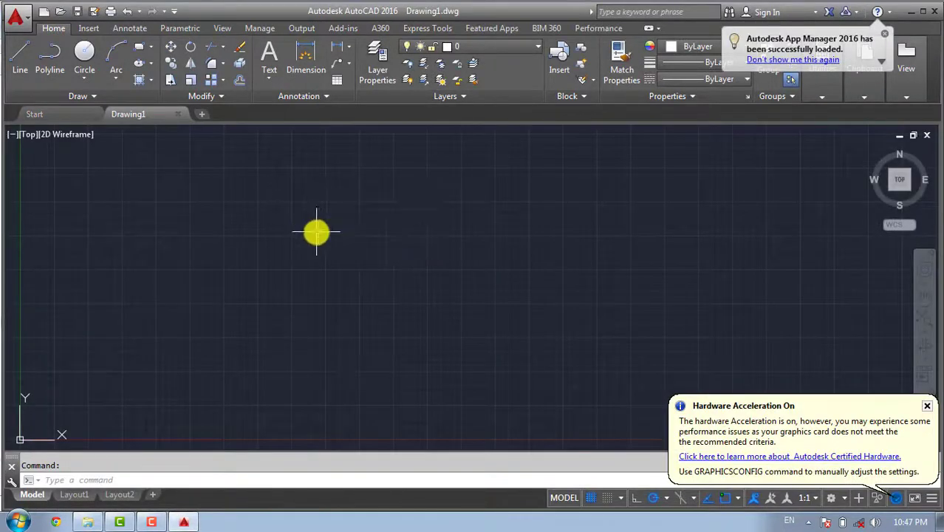
key("l")
key("Return")
left_click(313, 338)
left_click(313, 194)
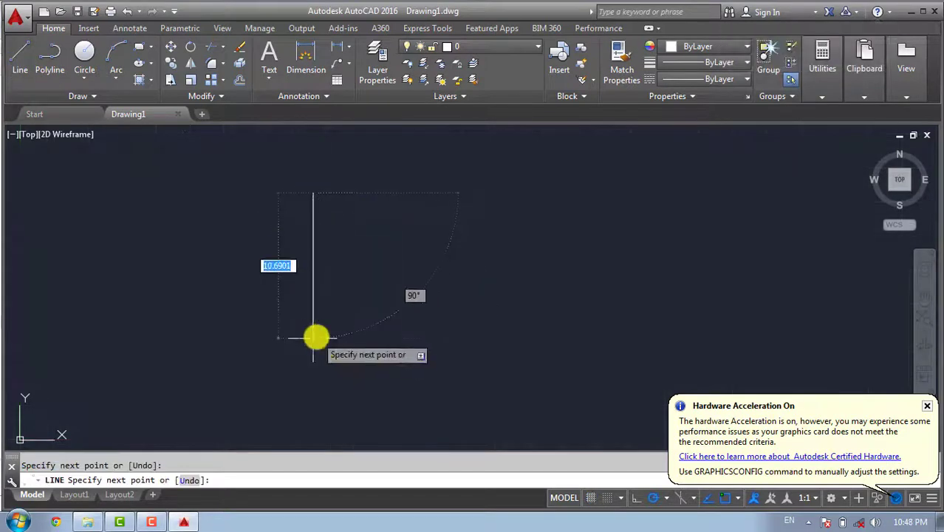
left_click(402, 338)
left_click(401, 190)
key("Escape")
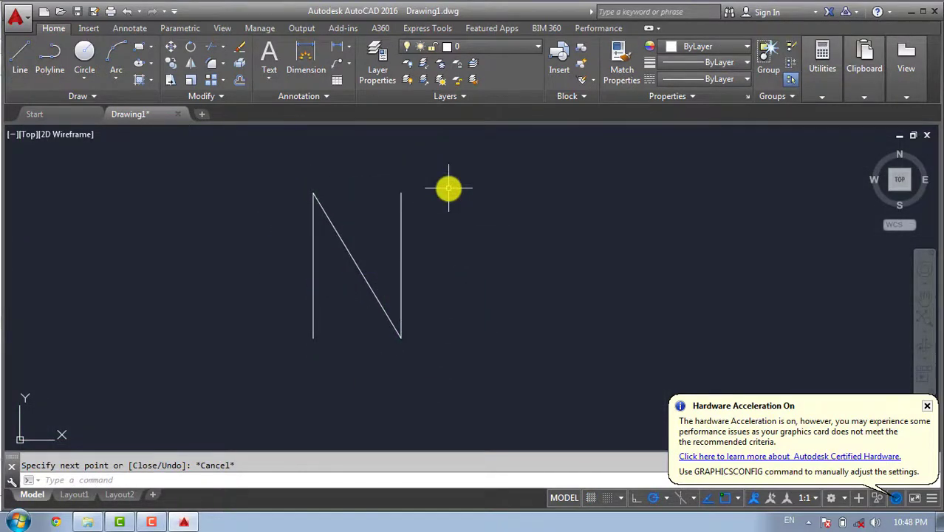